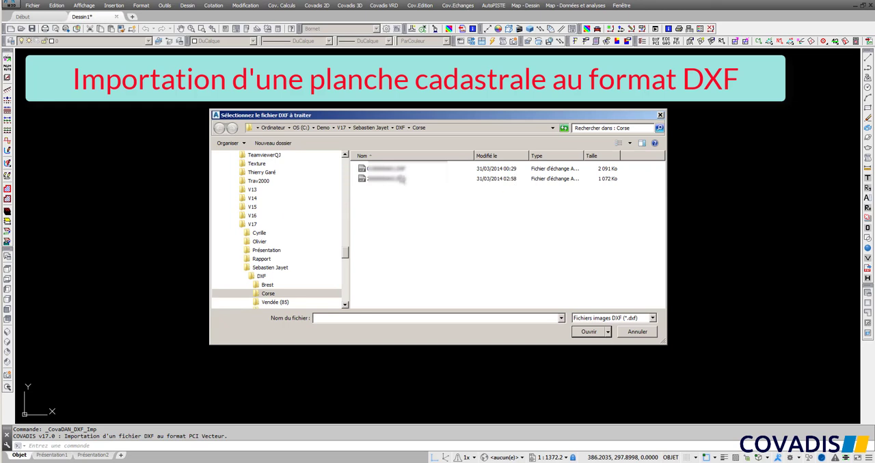
Import the cadastral sheet 0150000A01.DXF with full plan styling in colour and accept the 1/2000 drawing scale.
click(400, 170)
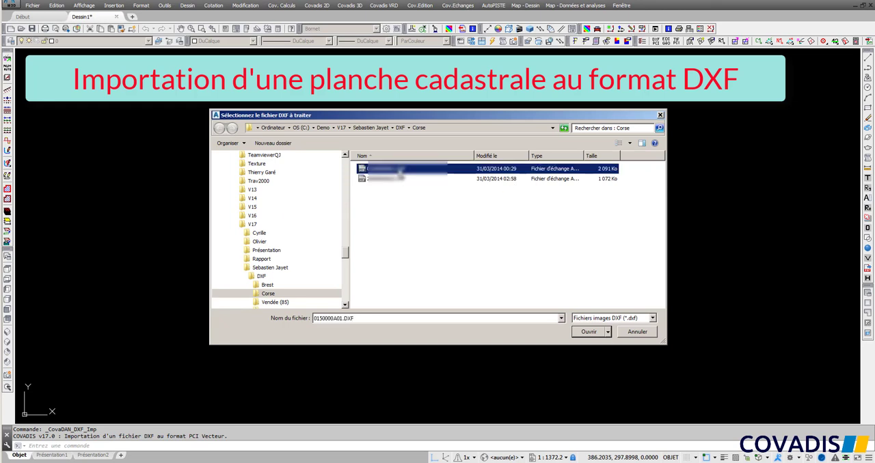
click(589, 332)
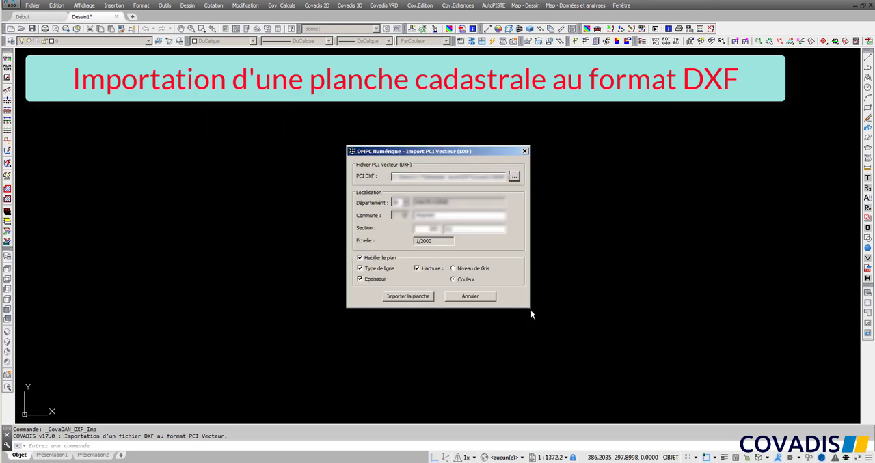
click(426, 296)
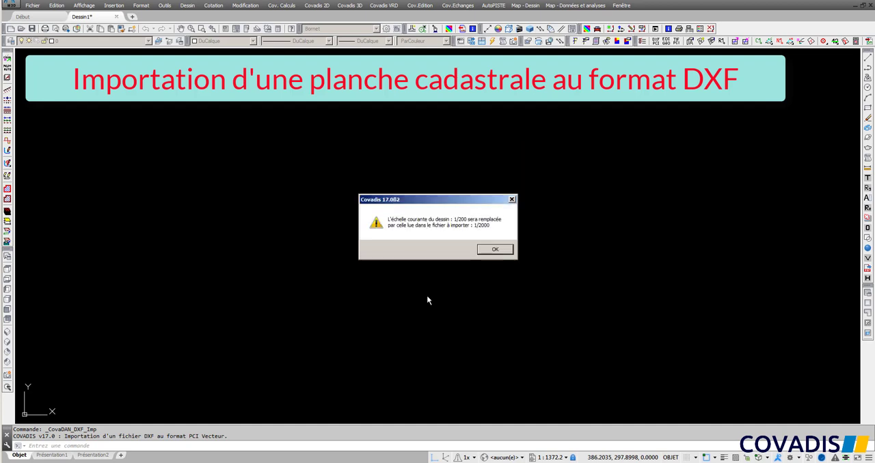
click(491, 250)
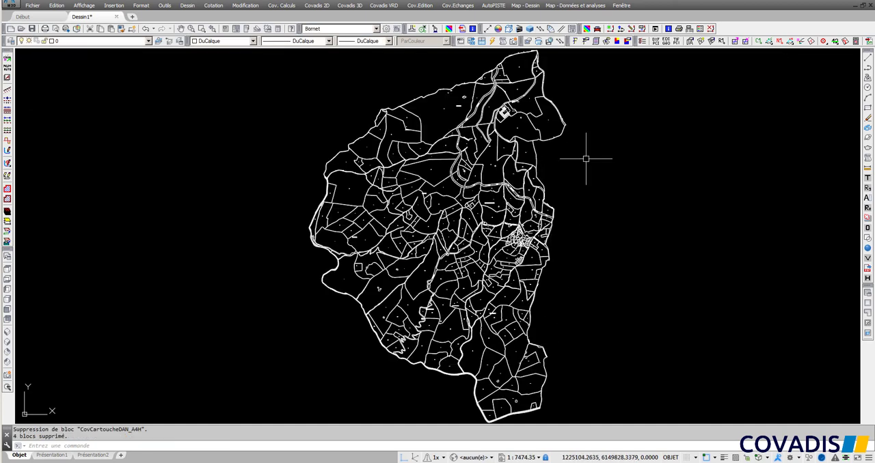
Start an SPDC data import using the parcel contours at the plan's southern end, and enter the account identifier.
click(576, 42)
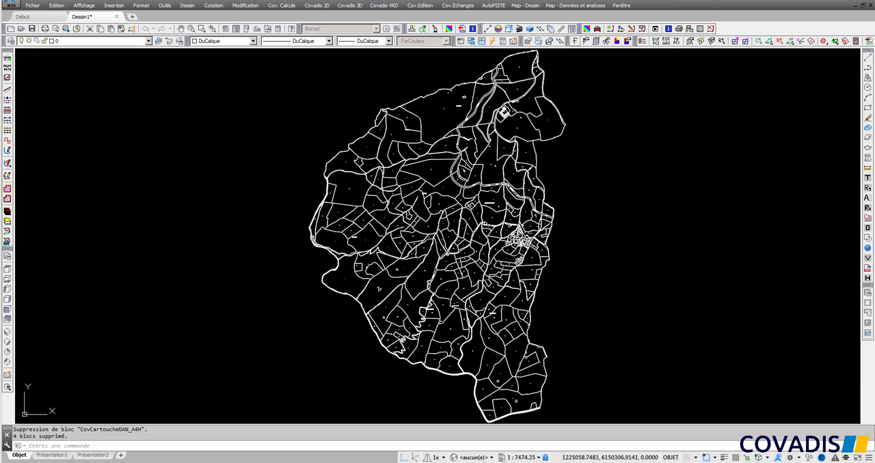
right_click(628, 192)
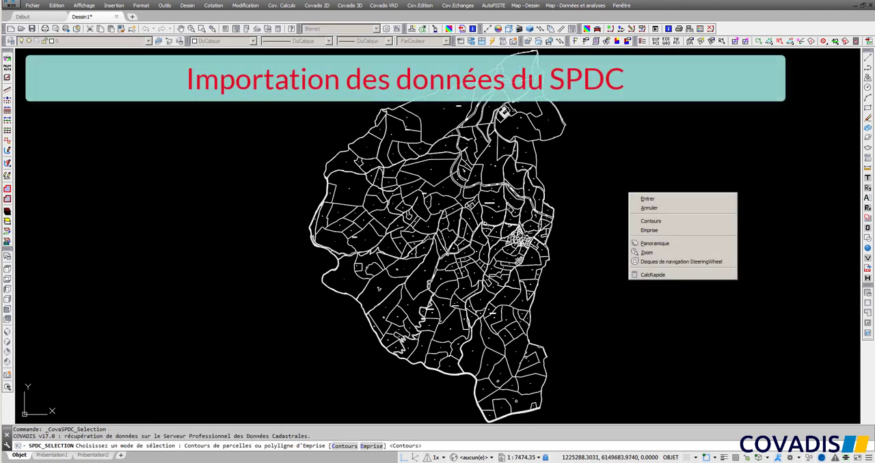
click(662, 222)
click(559, 416)
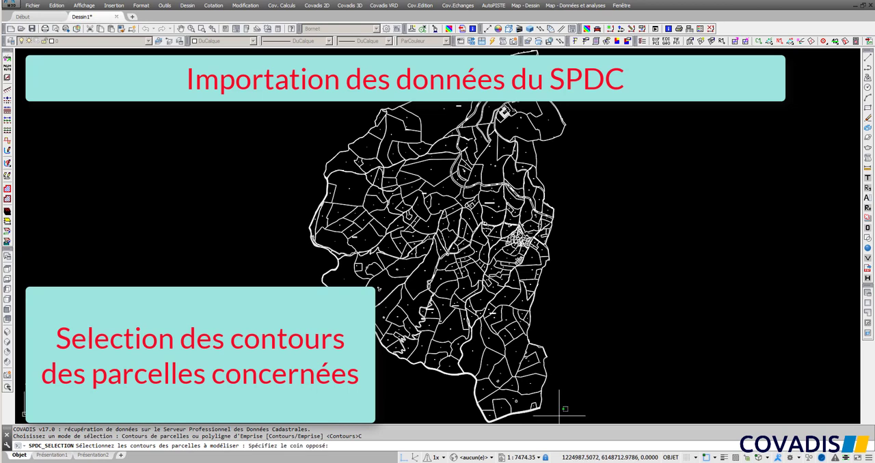
click(451, 309)
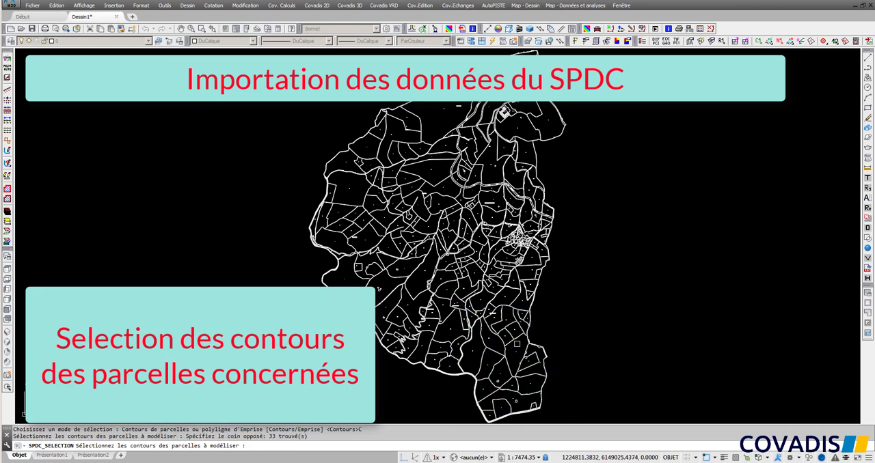
right_click(591, 282)
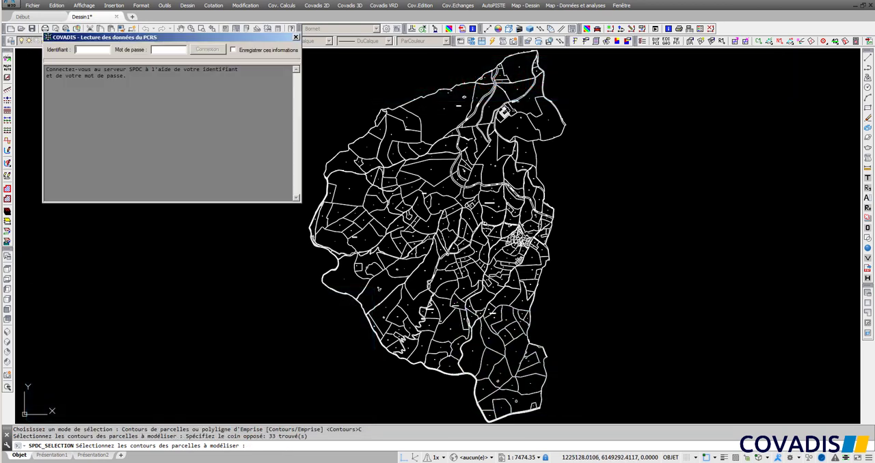
text(e)
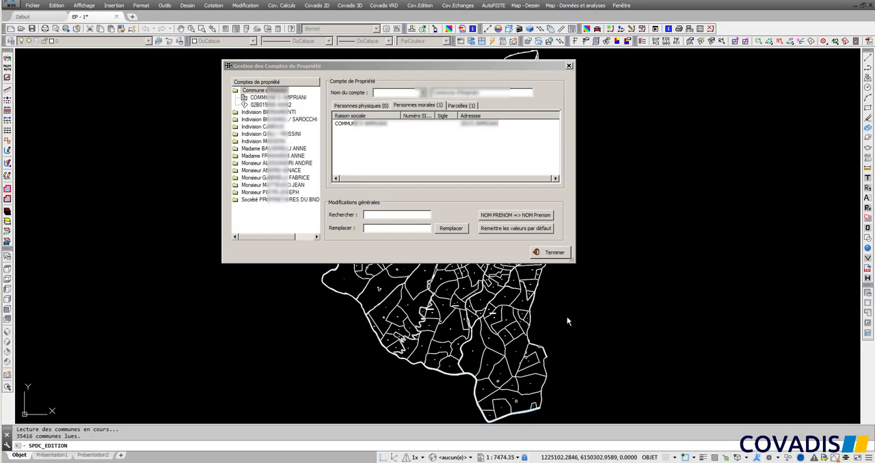
Examine the first two Indivision ownership accounts and the personal details of one owner in the second.
click(236, 112)
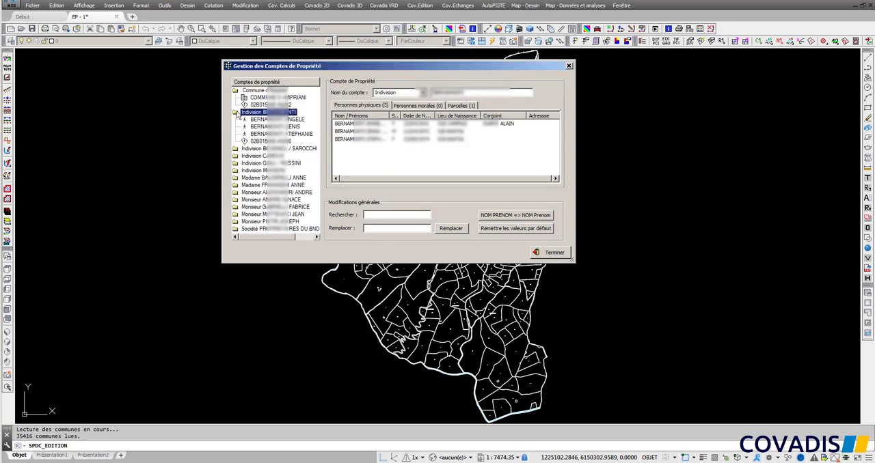
click(236, 150)
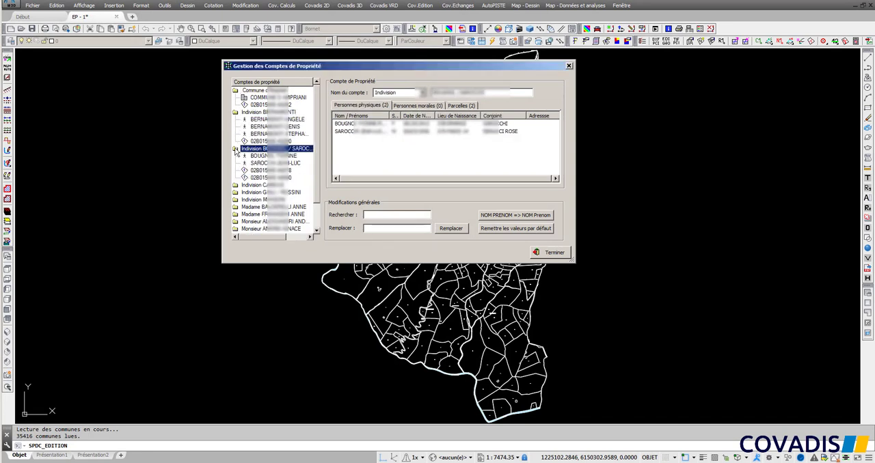
click(264, 156)
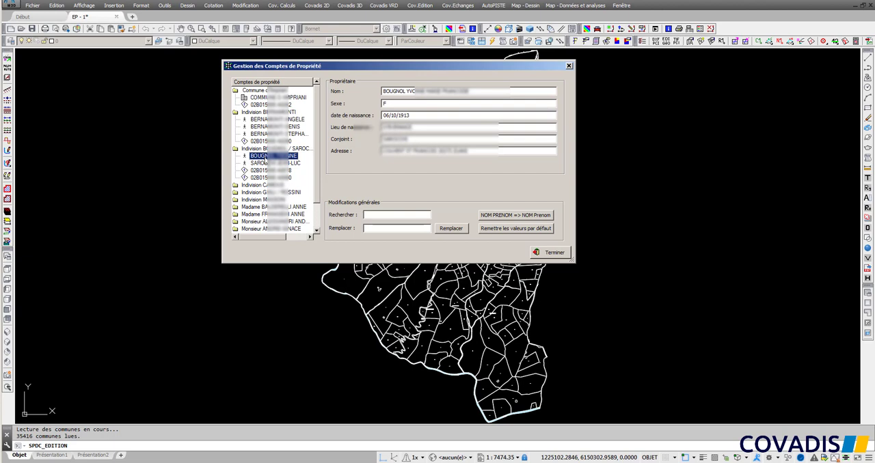
Convert all owner names in the ownership accounts to the NOM Prenom format.
click(261, 91)
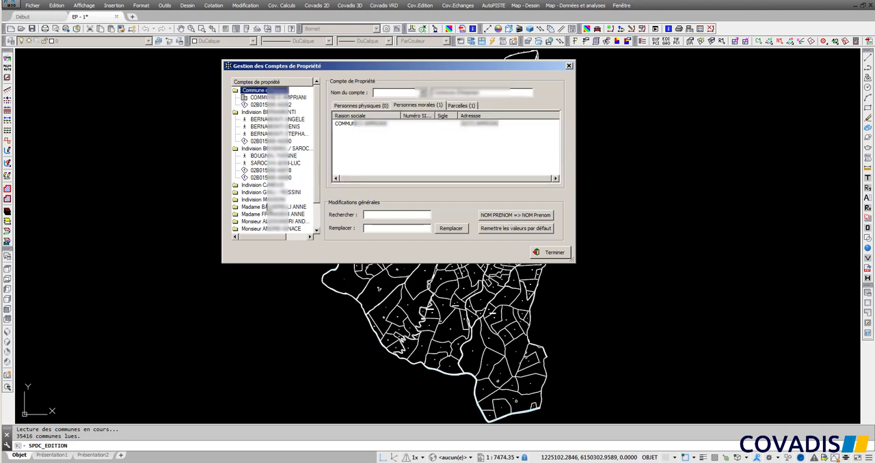
click(501, 215)
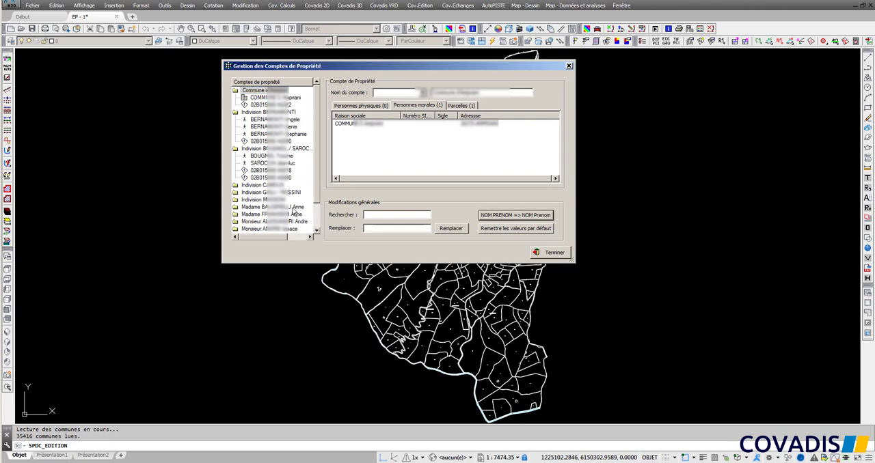
scroll(315, 163, down, 2)
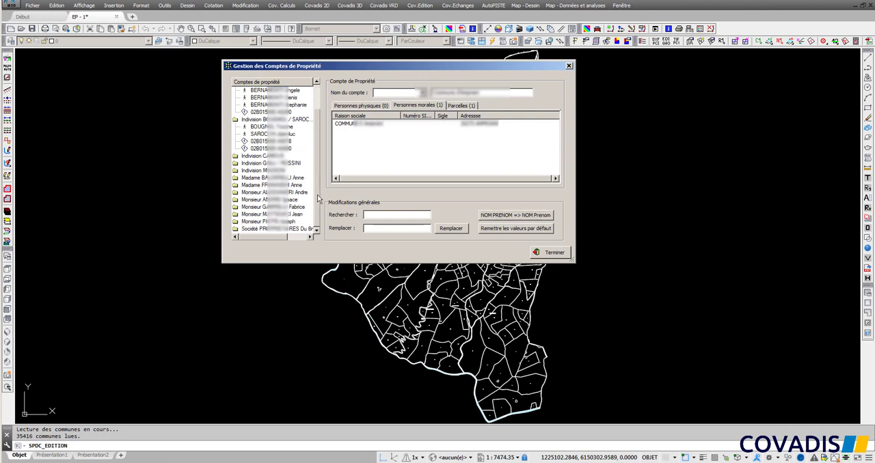
Clear the Société title from the PROPRIETAIRES Du Bnd 015 A0285 account and prefix its name with LES.
click(277, 229)
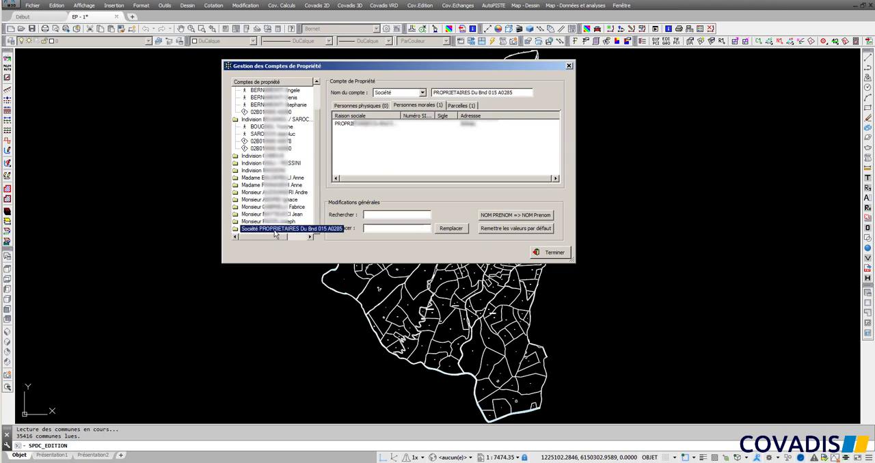
click(400, 93)
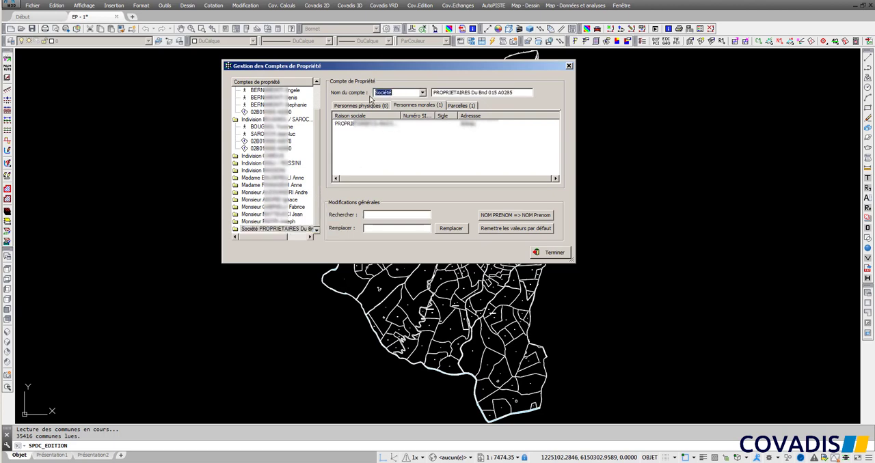
key(Delete)
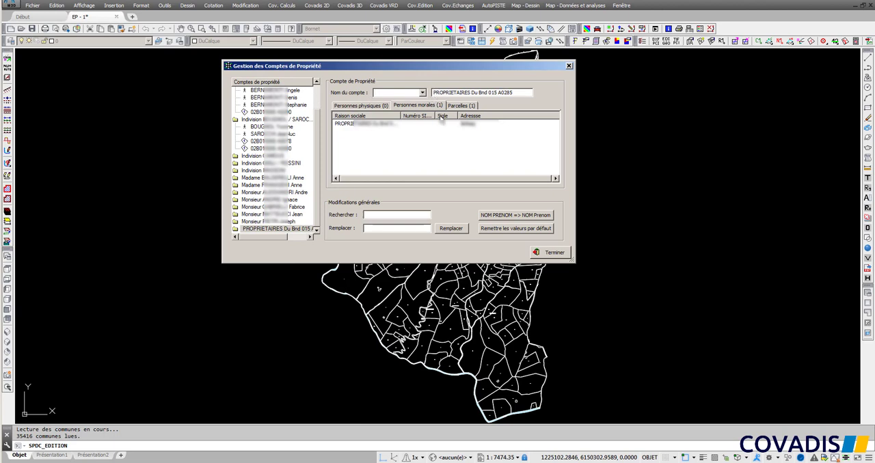
text(LES)
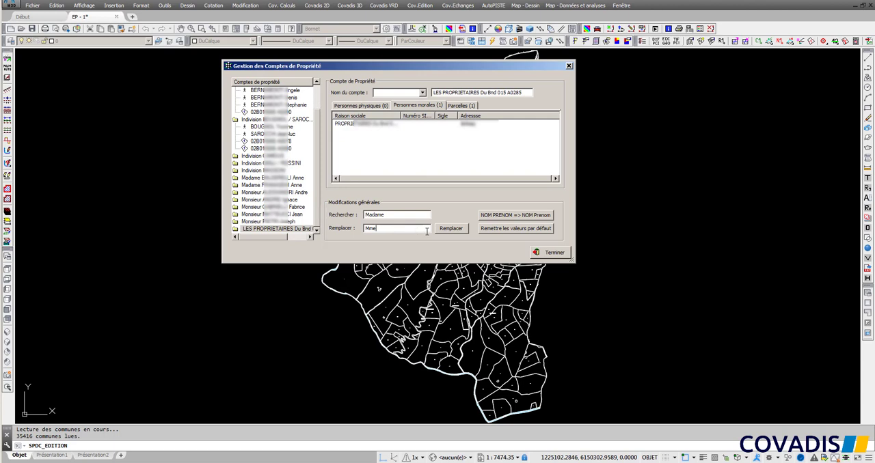
Replace Madame with Mme throughout the ownership accounts.
click(451, 230)
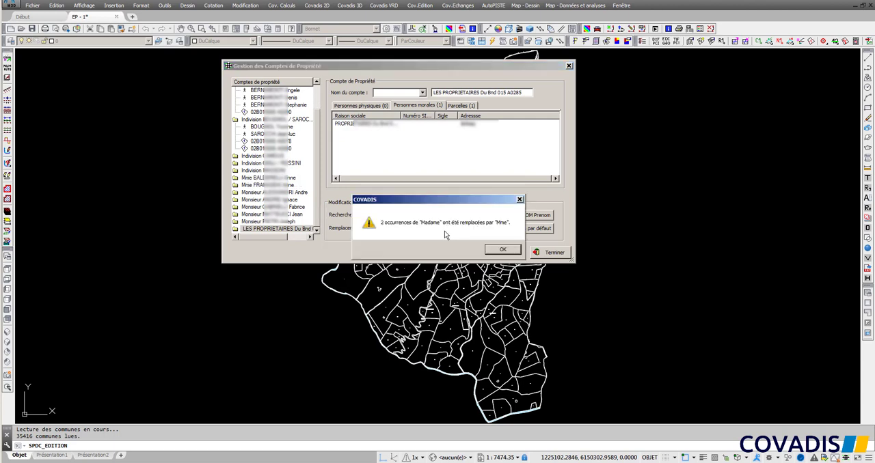
click(500, 251)
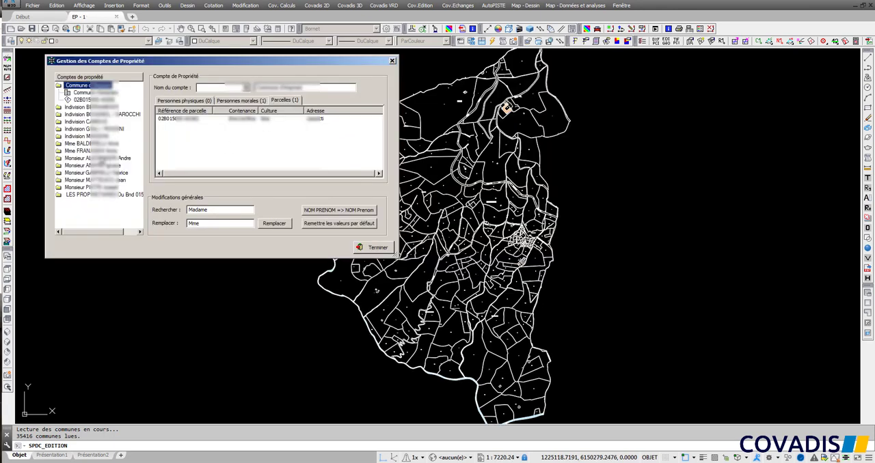
List the parcels of the fourth Indivision account and locate the second parcel on the plan.
click(97, 131)
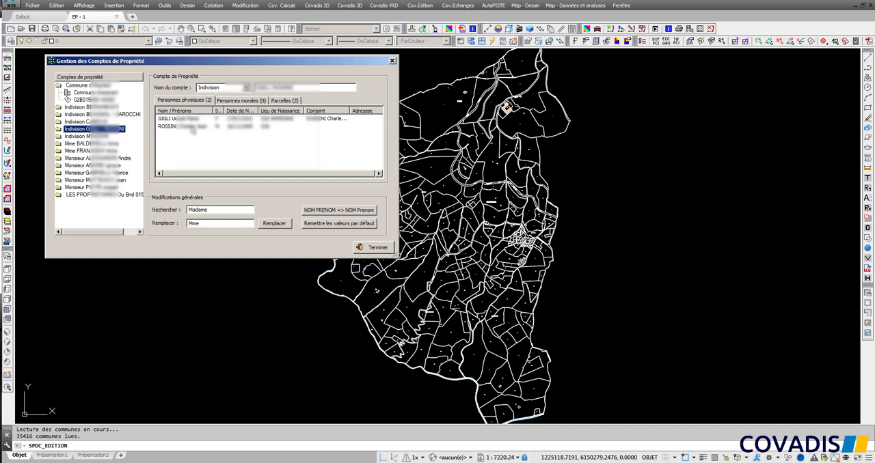
click(280, 101)
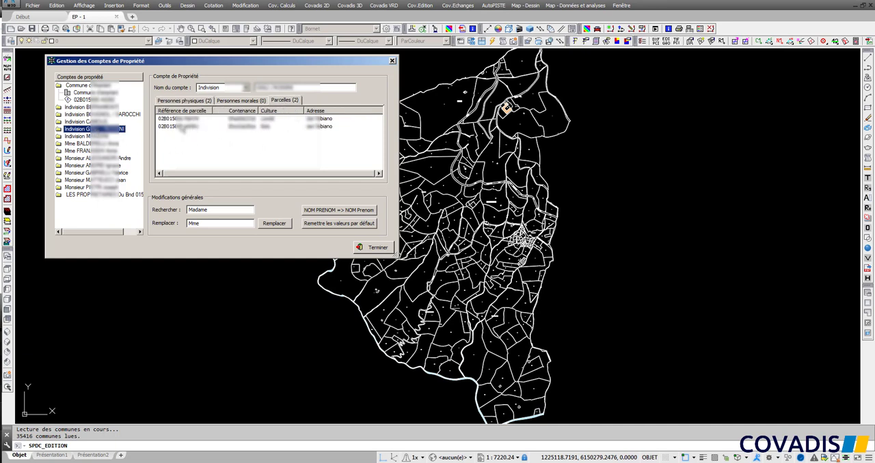
click(181, 127)
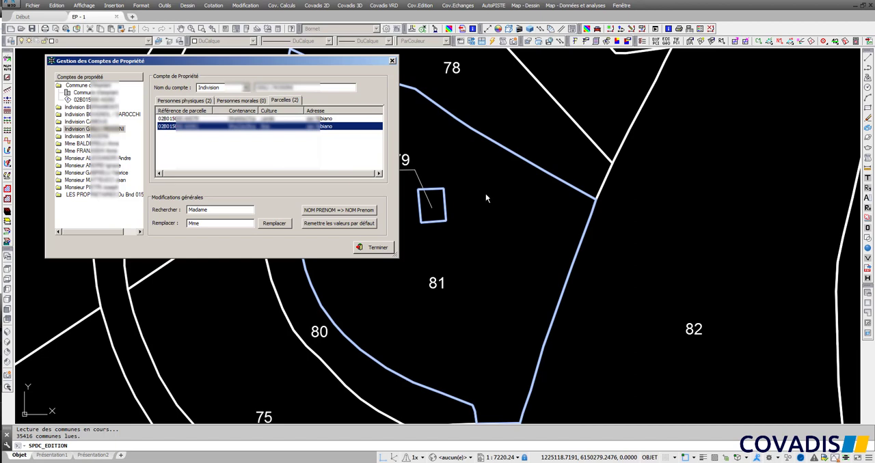
mouse_move(486, 197)
middle_down()
mouse_move(597, 202)
mouse_move(651, 192)
middle_up()
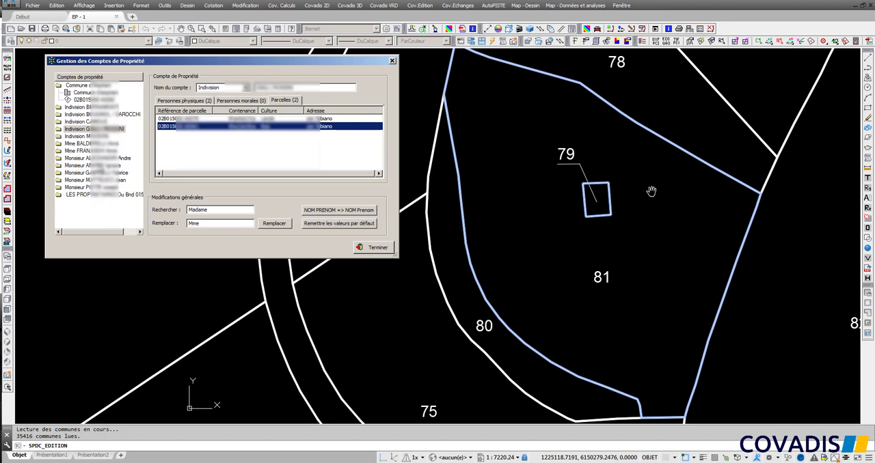
List the parcels of the first Monsieur account and locate its parcel on the plan.
click(100, 160)
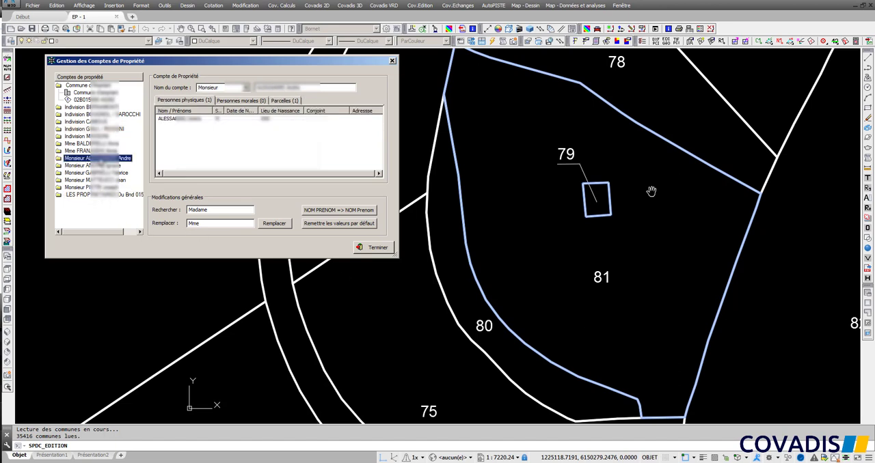
click(286, 100)
click(191, 120)
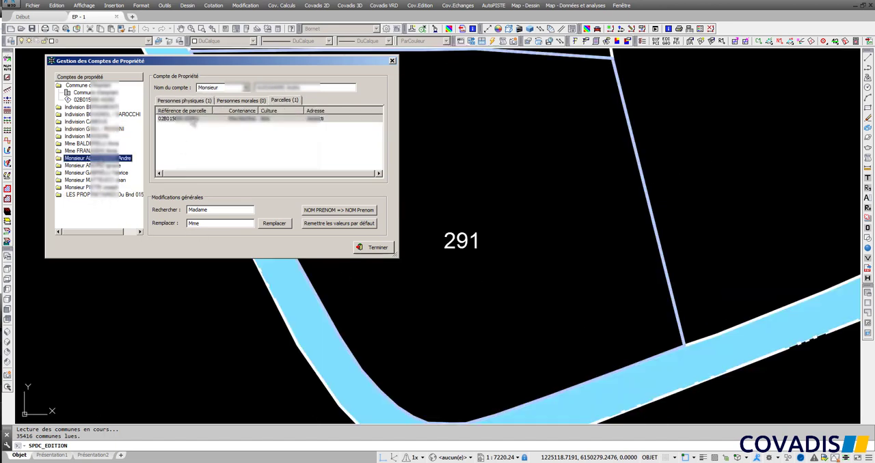
scroll(539, 173, down, 3)
mouse_move(539, 174)
middle_down()
mouse_move(592, 172)
mouse_move(641, 200)
middle_up()
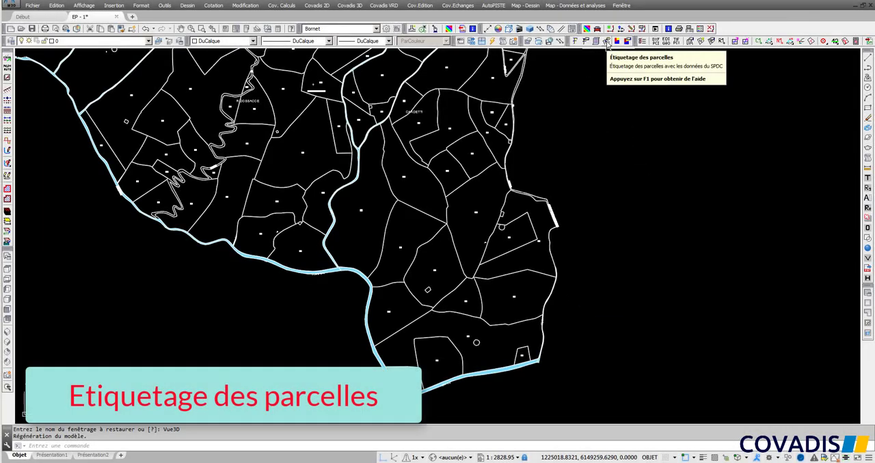
Label all the parcels with the imported SPDC data using the parcel labelling command.
click(607, 42)
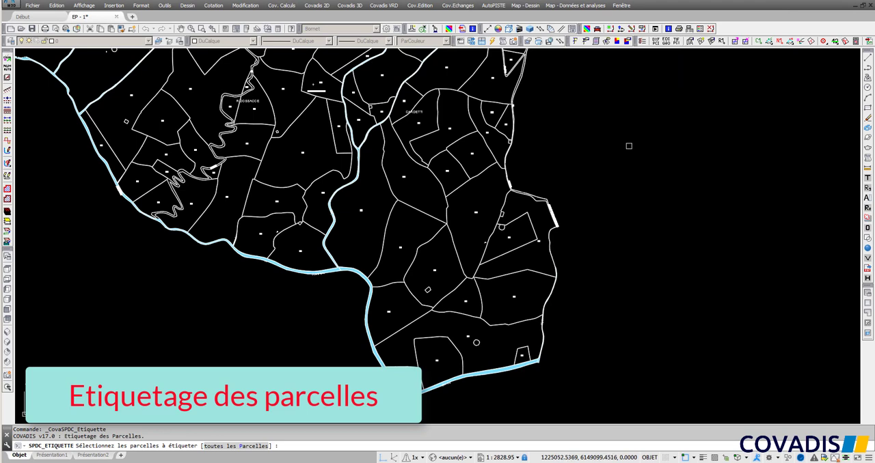
right_click(628, 147)
click(675, 177)
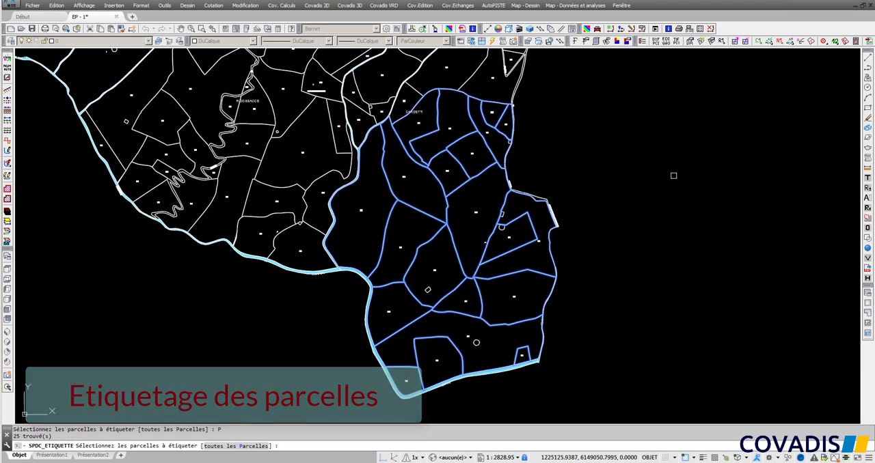
key(Return)
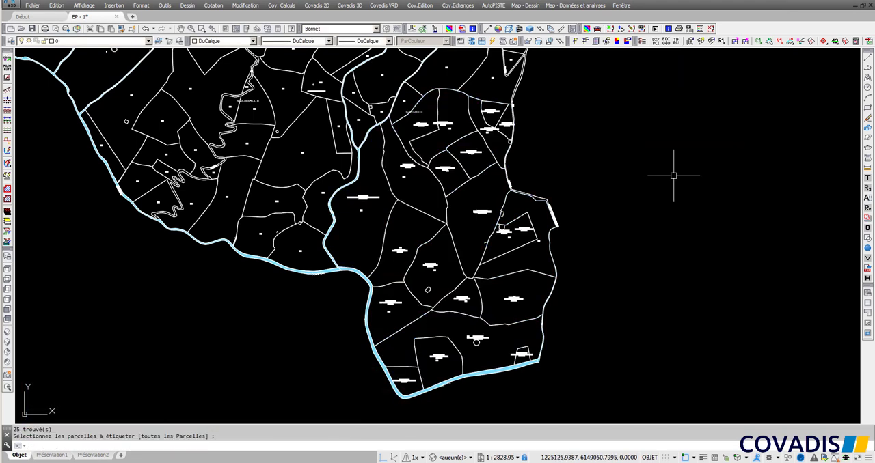
Open the label model DA 1/2000e-Étiquette de parcelle for editing from the label of parcel A 278.
scroll(567, 230, up, 2)
scroll(464, 208, up, 7)
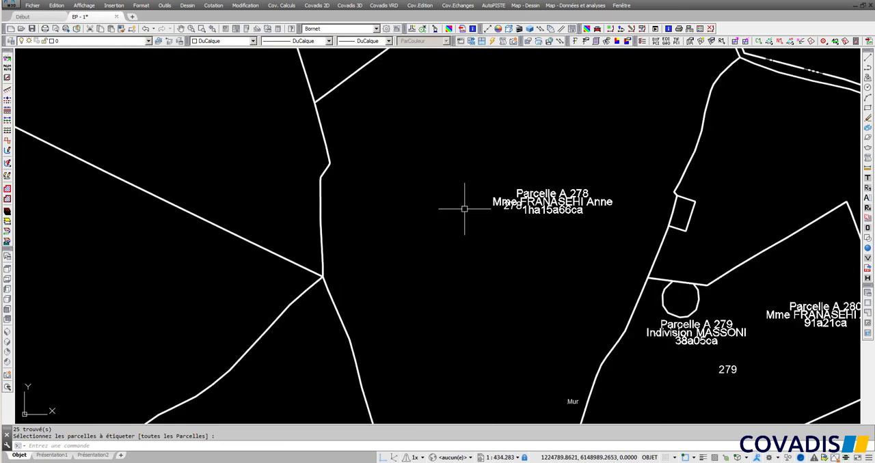
scroll(464, 208, up, 3)
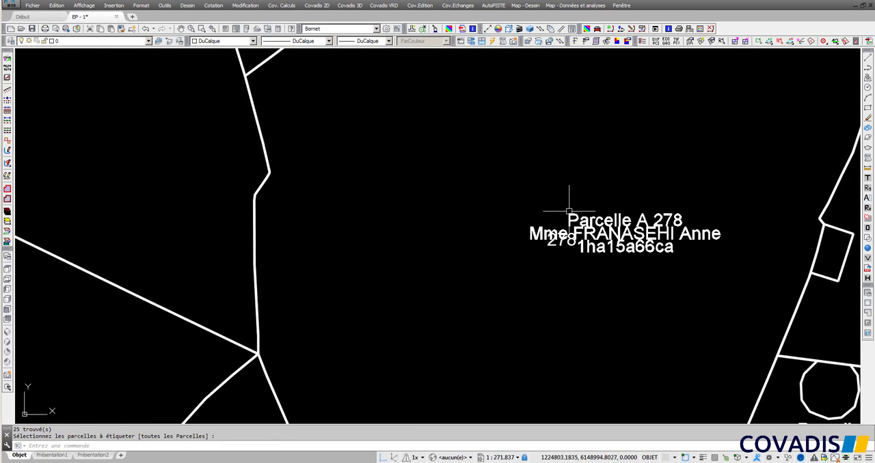
double_click(568, 212)
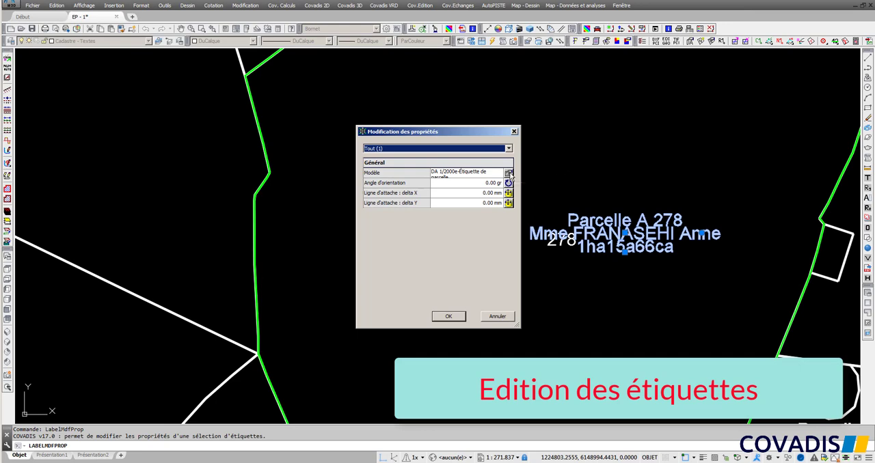
click(509, 173)
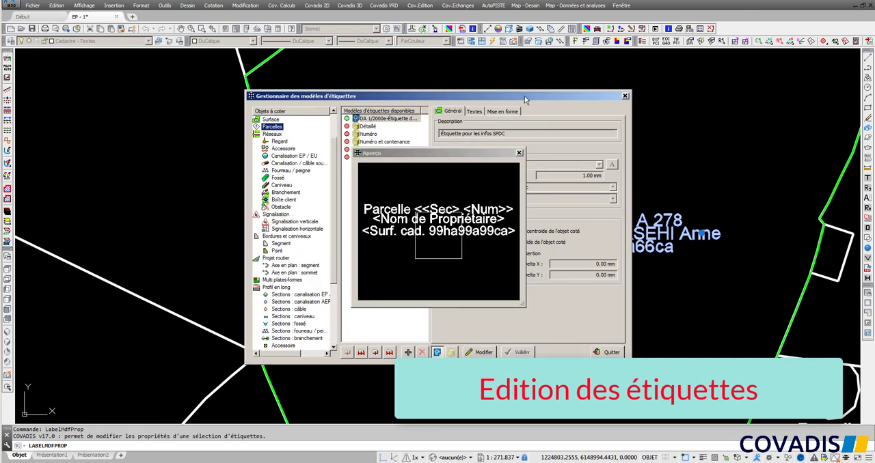
drag(524, 97, 234, 87)
click(195, 342)
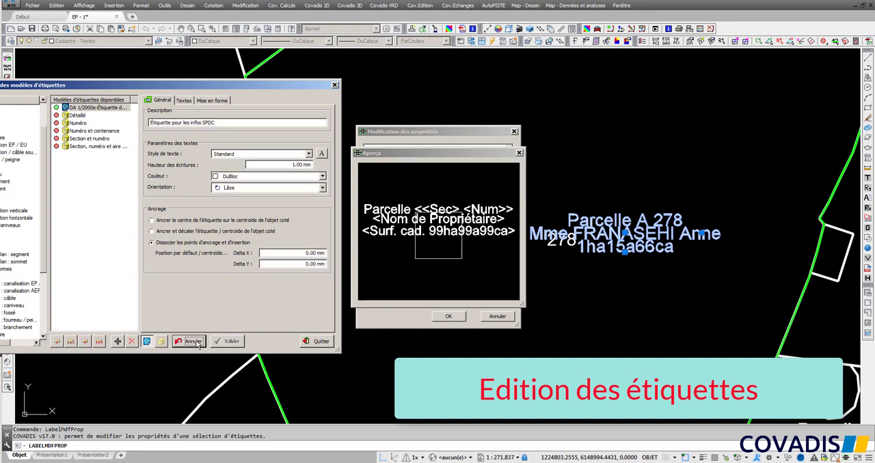
Set the added spacing between the label model's stacked text lines to 1 mm and apply it to the parcel labels.
click(185, 101)
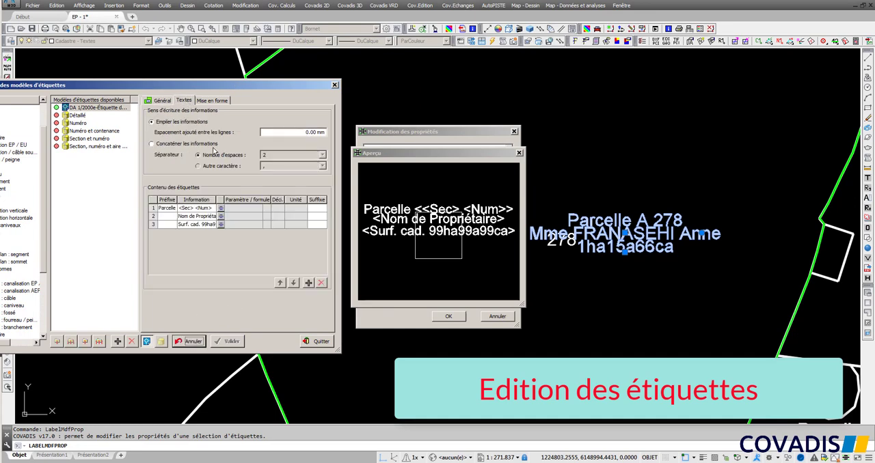
click(325, 133)
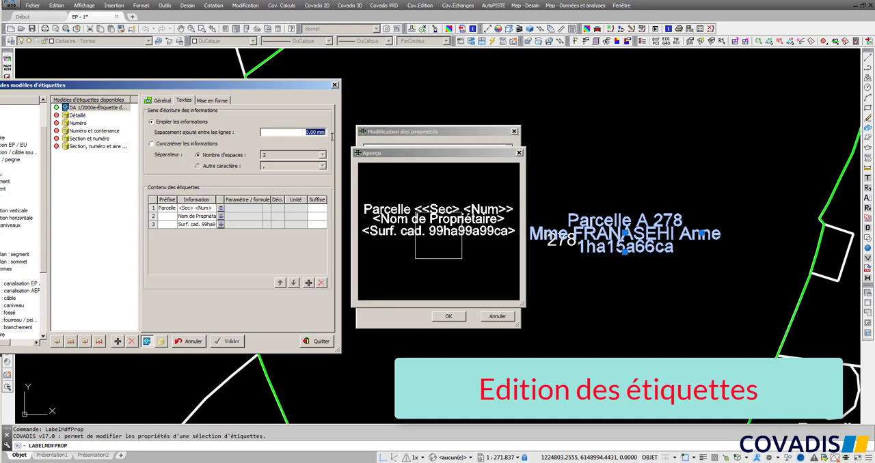
text(1)
key(Tab)
click(227, 343)
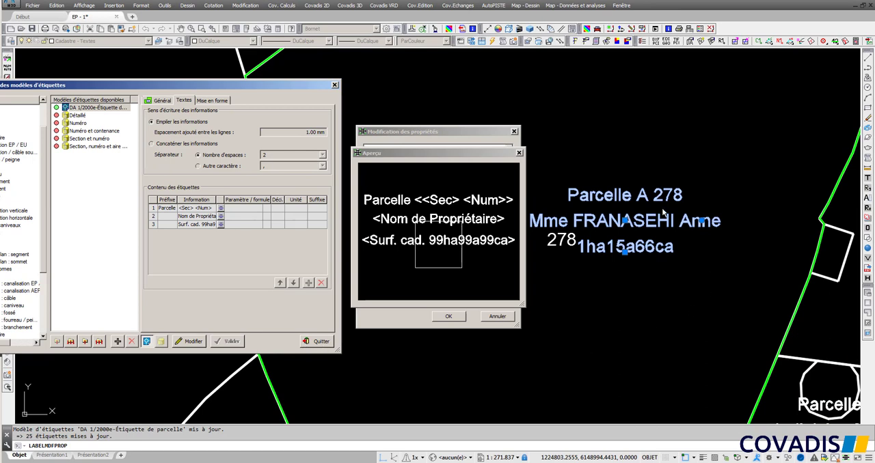
click(320, 342)
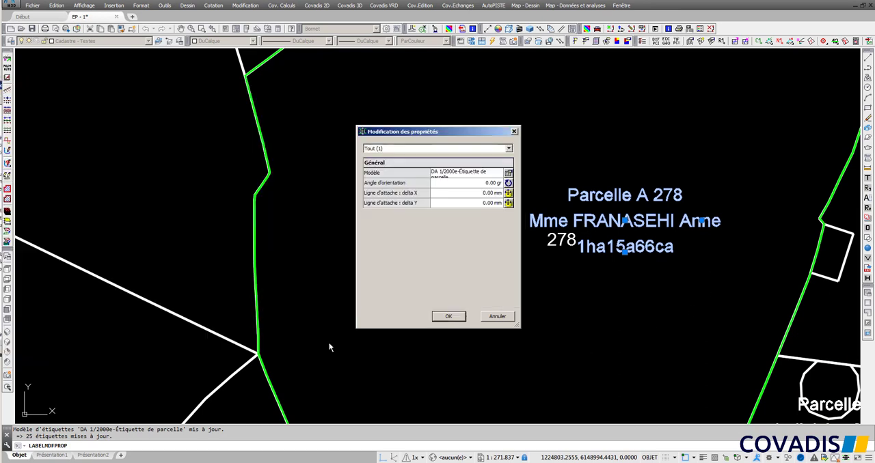
click(461, 323)
key(Escape)
Move the label of parcel A 286 up and to the right, clear of the parcel number, inside the parcel.
scroll(535, 308, down, 6)
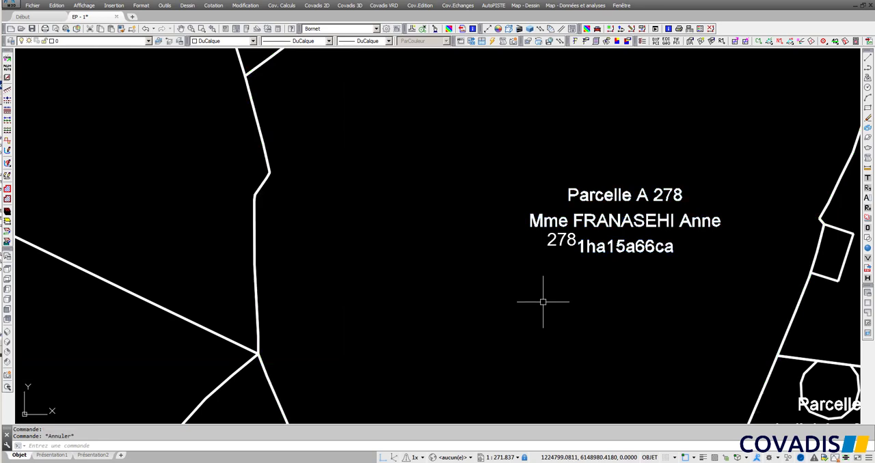
middle_drag(661, 371, 634, 336)
scroll(622, 355, up, 4)
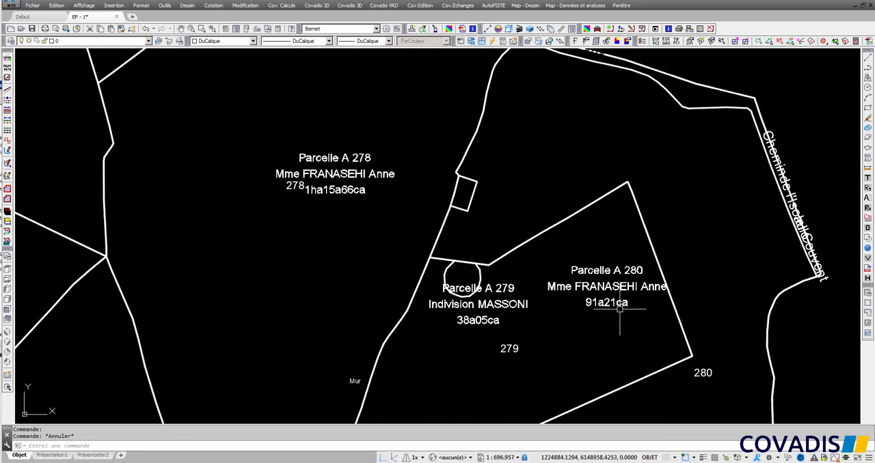
scroll(622, 356, down, 4)
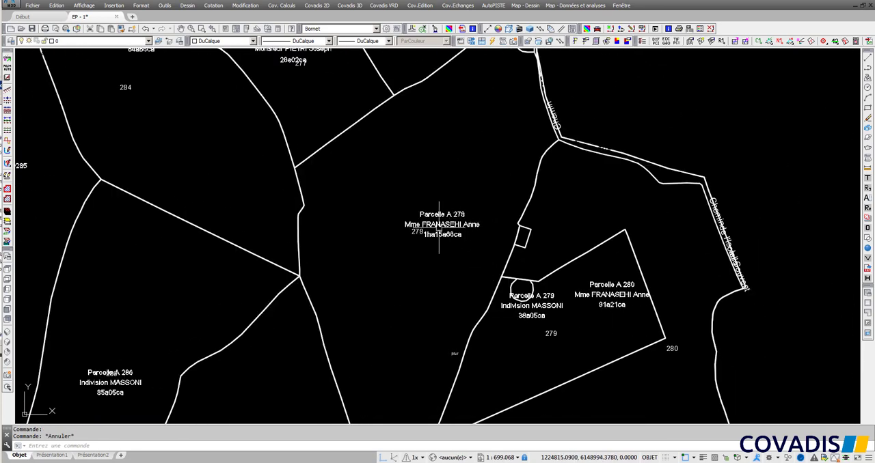
middle_drag(185, 337, 453, 204)
scroll(399, 245, up, 3)
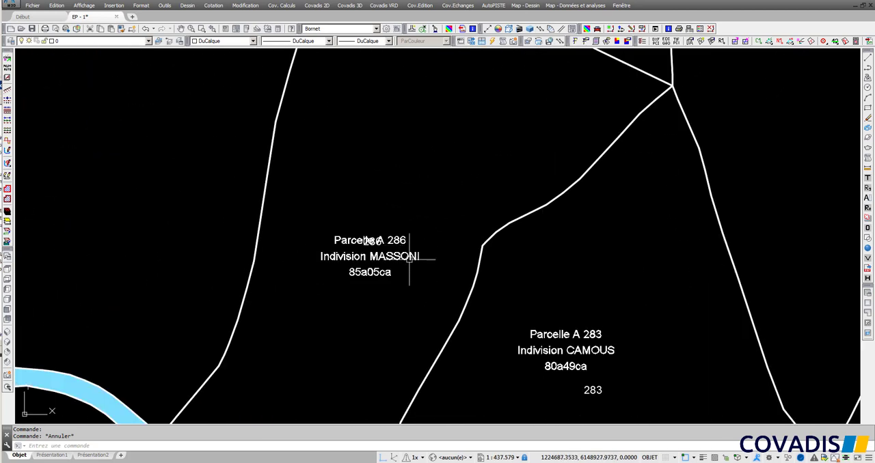
click(406, 254)
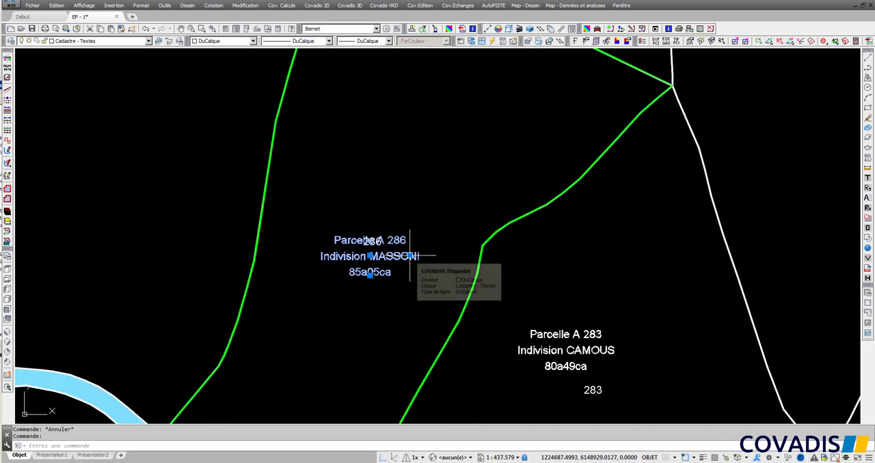
click(369, 255)
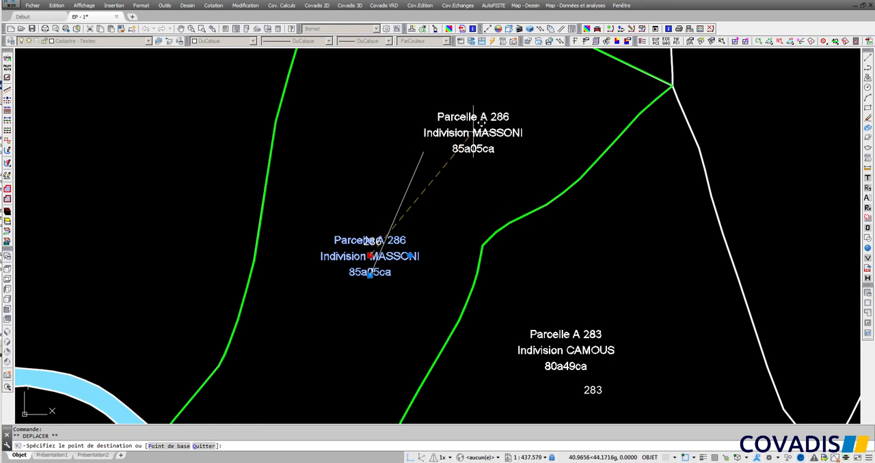
click(480, 125)
key(Escape)
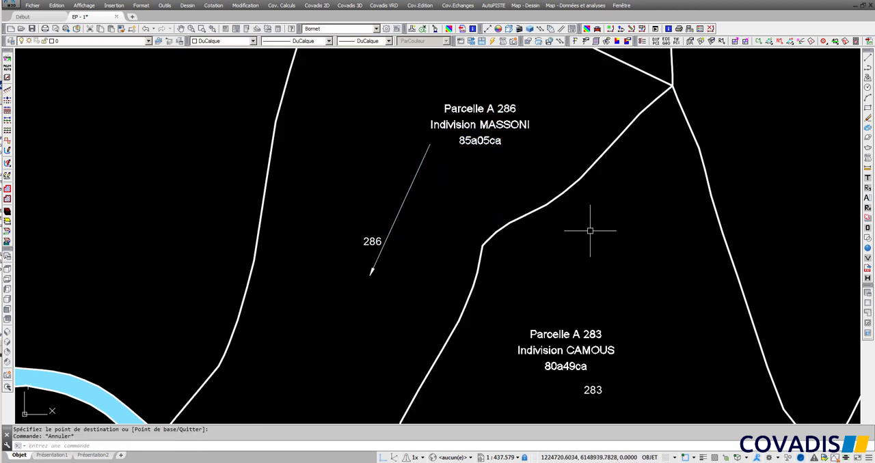
Create the État Parcellaire with coloured parcels, keeping colour 11 for the first account, and place the legend table right of the plan.
scroll(590, 231, down, 8)
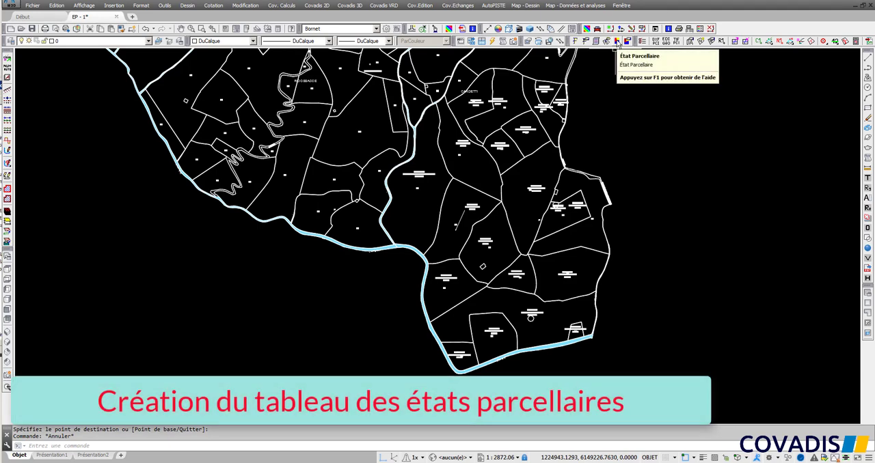
click(617, 42)
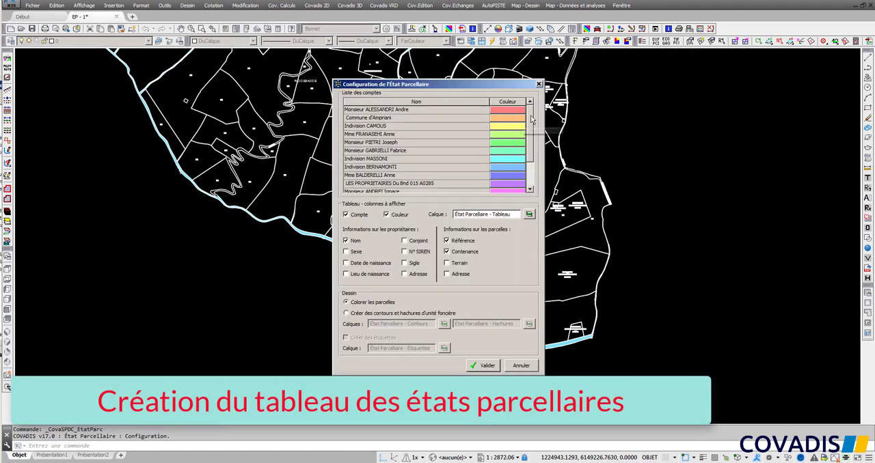
scroll(528, 155, down, 2)
scroll(528, 155, up, 2)
double_click(518, 112)
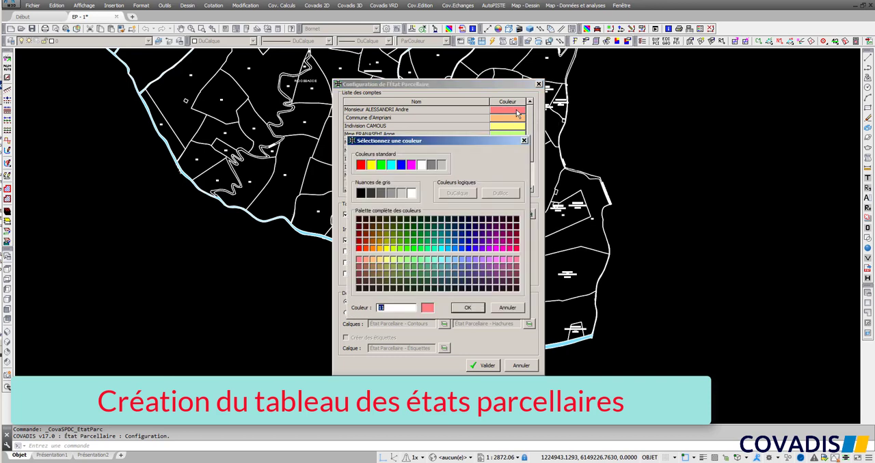
click(468, 308)
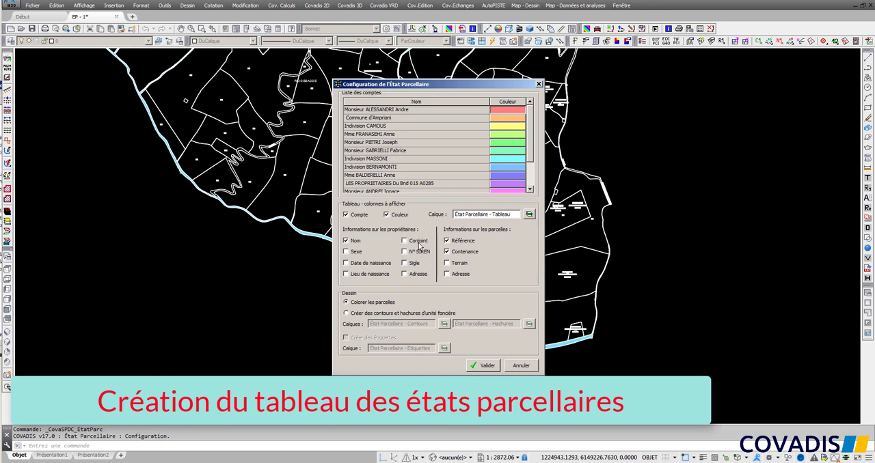
click(487, 366)
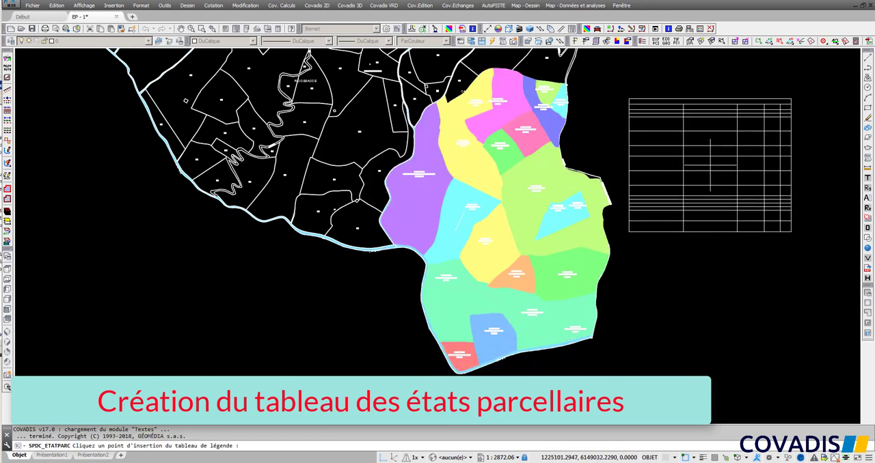
click(709, 165)
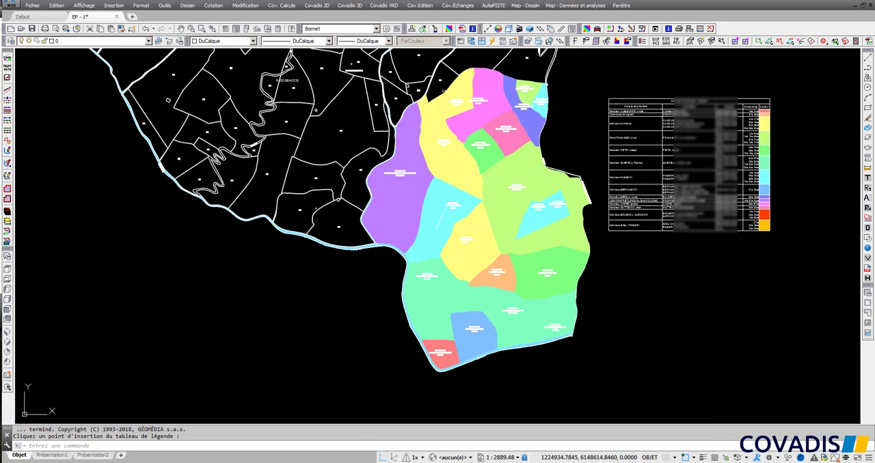
Reset the SPDC ownership accounts to their default values and close the account management.
scroll(710, 92, up, 6)
middle_drag(742, 120, 634, 137)
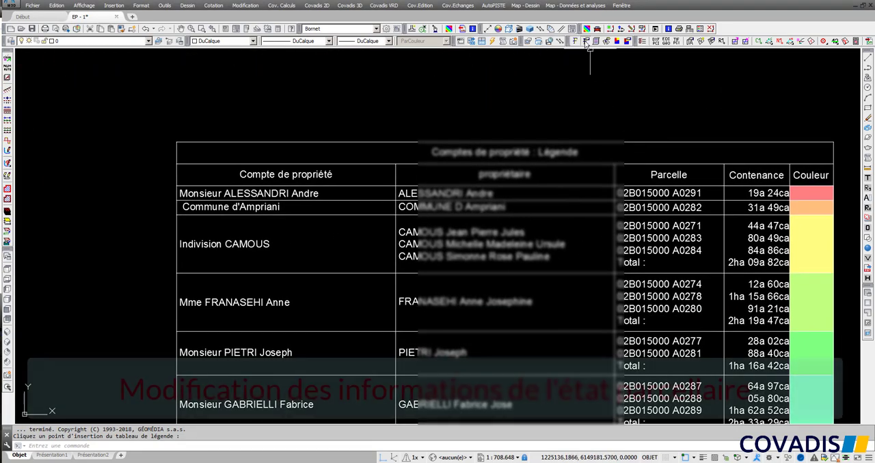
click(585, 41)
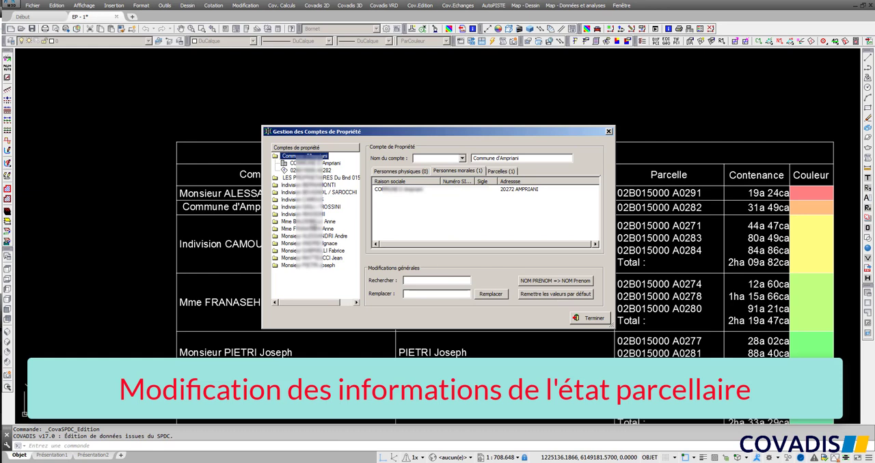
click(529, 296)
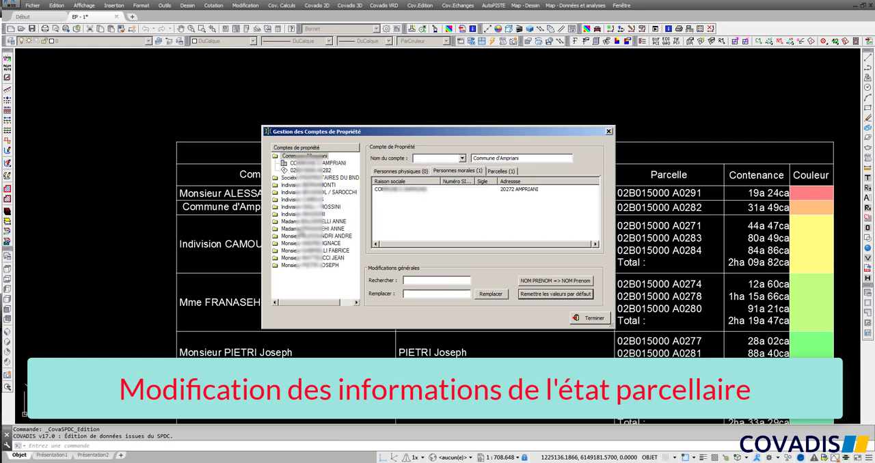
click(596, 320)
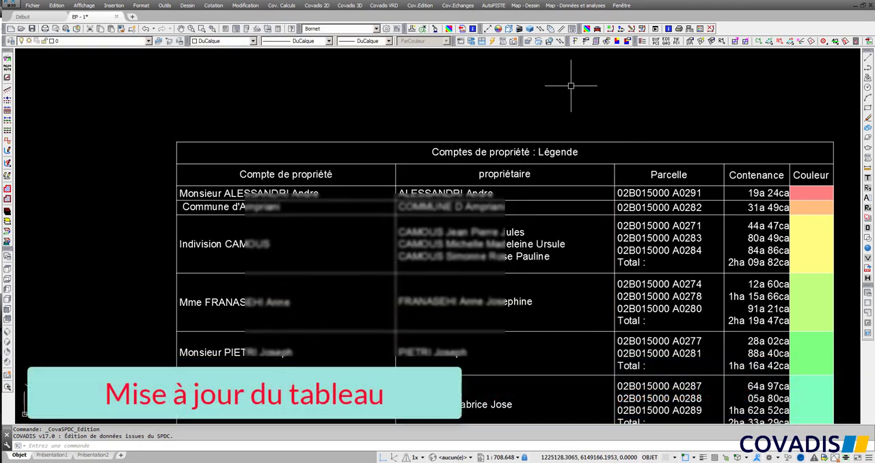
Regenerate the État Parcellaire with the current account data and insert the updated legend table beside the plan.
click(617, 41)
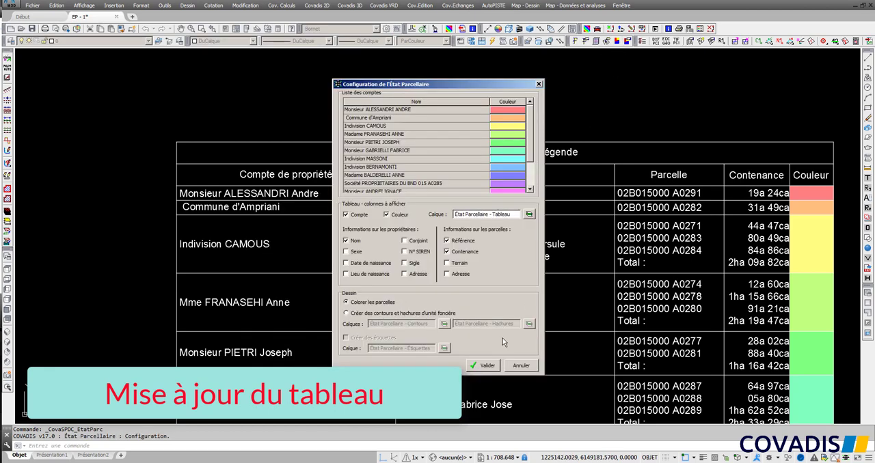
click(483, 365)
scroll(469, 321, down, 4)
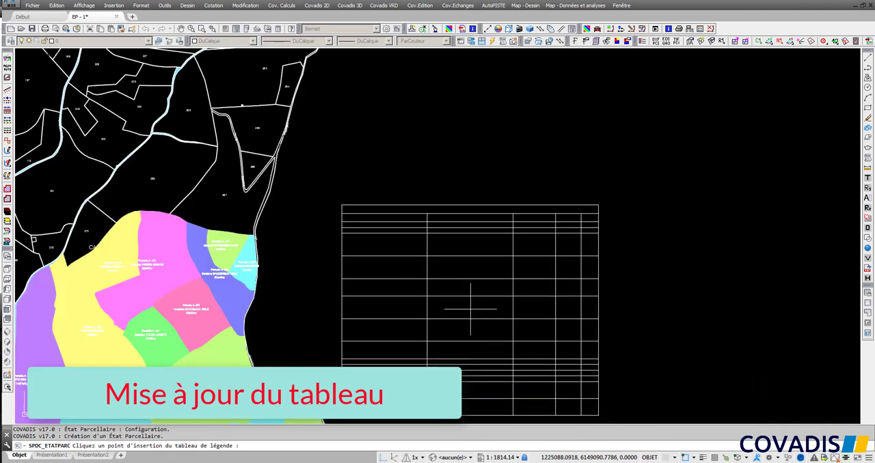
click(478, 273)
scroll(411, 229, up, 4)
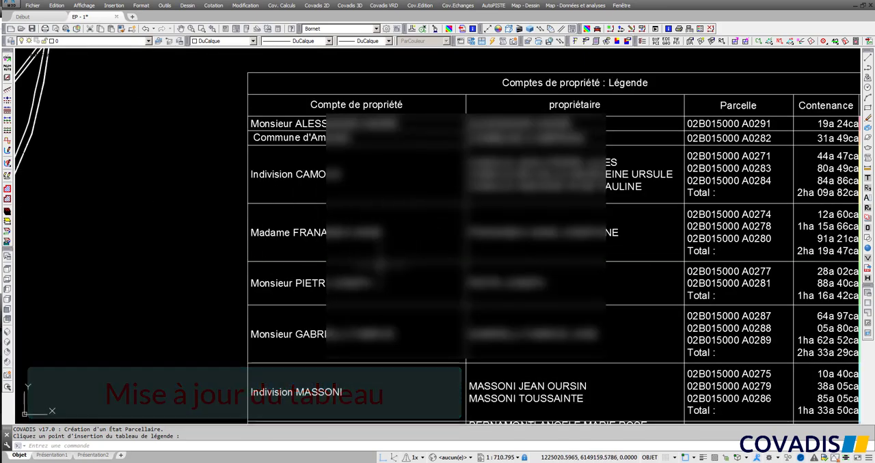
Move the label of parcel A 278 outside the coloured area, into the empty space to the parcel's upper right.
scroll(404, 247, down, 4)
middle_drag(297, 283, 550, 167)
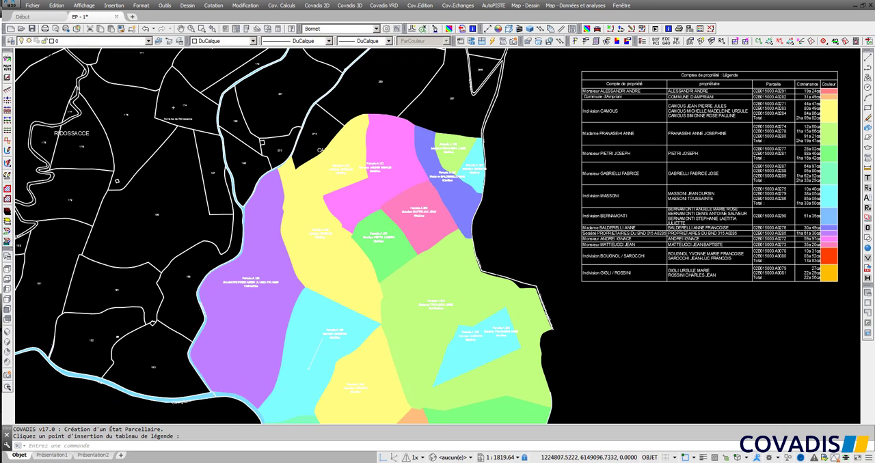
scroll(433, 295, up, 8)
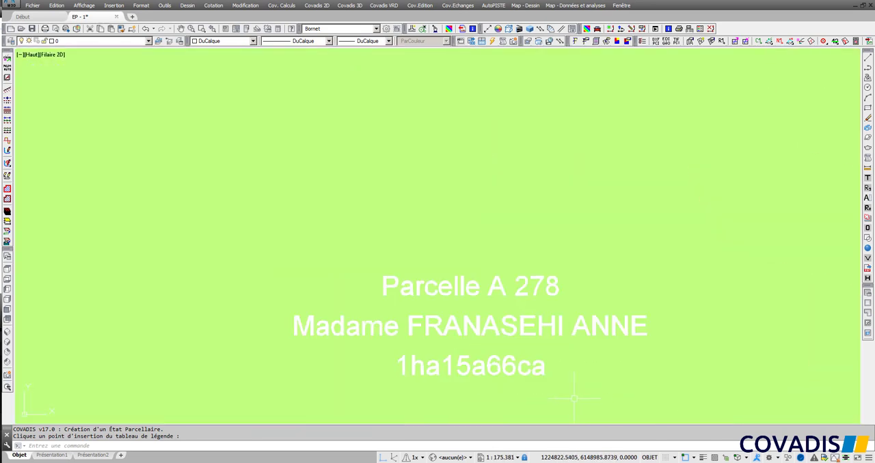
scroll(582, 260, down, 8)
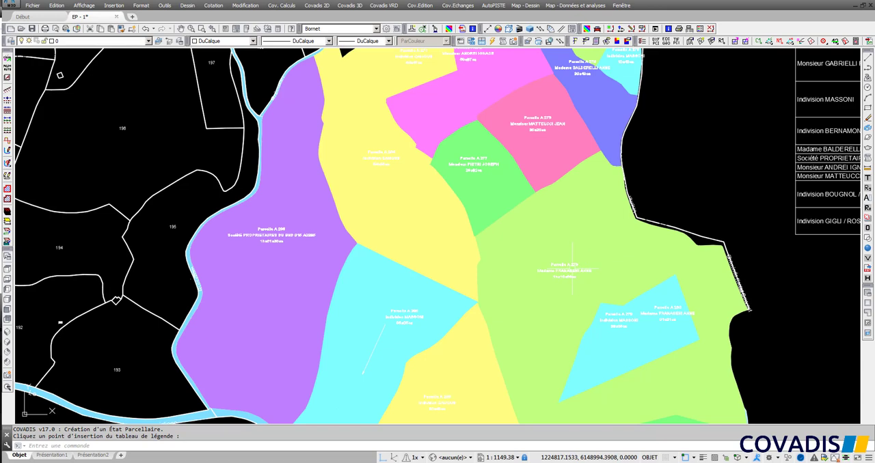
click(576, 270)
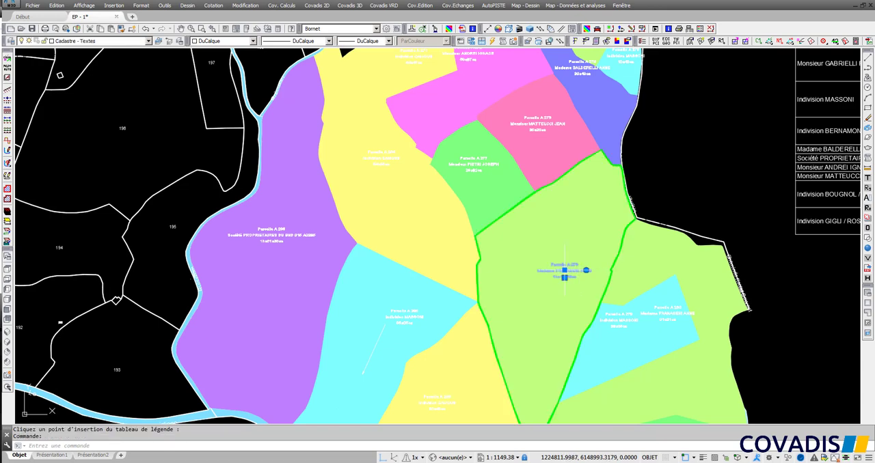
click(564, 271)
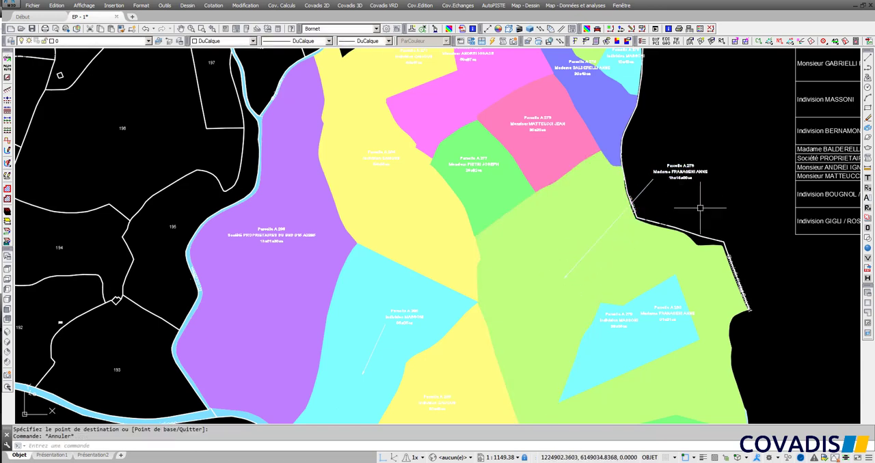
Export the SPDC data of the planche corse2 drawing to an Excel listing.
scroll(725, 182, up, 4)
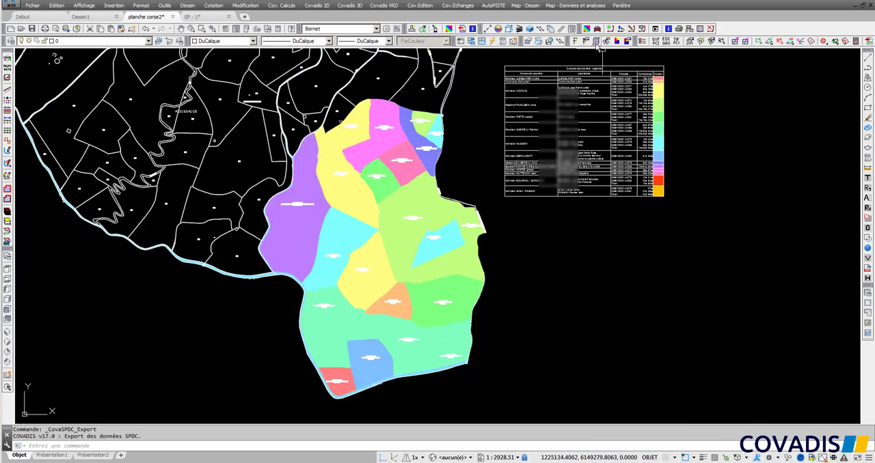
click(596, 41)
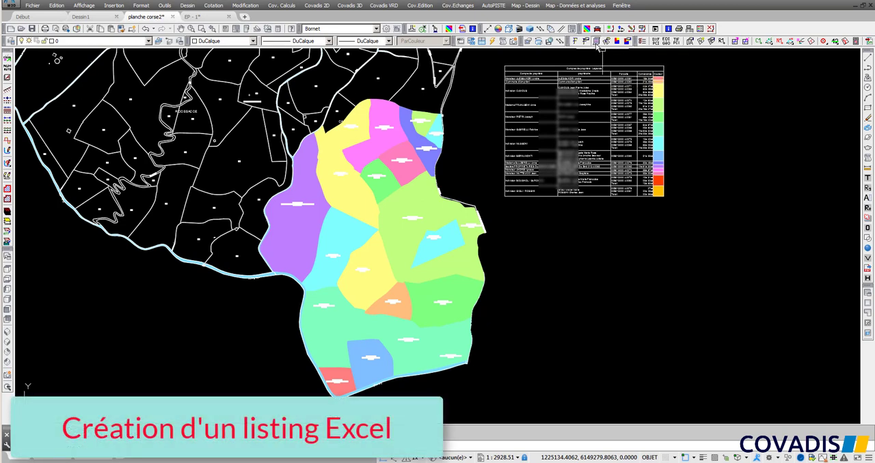
click(590, 332)
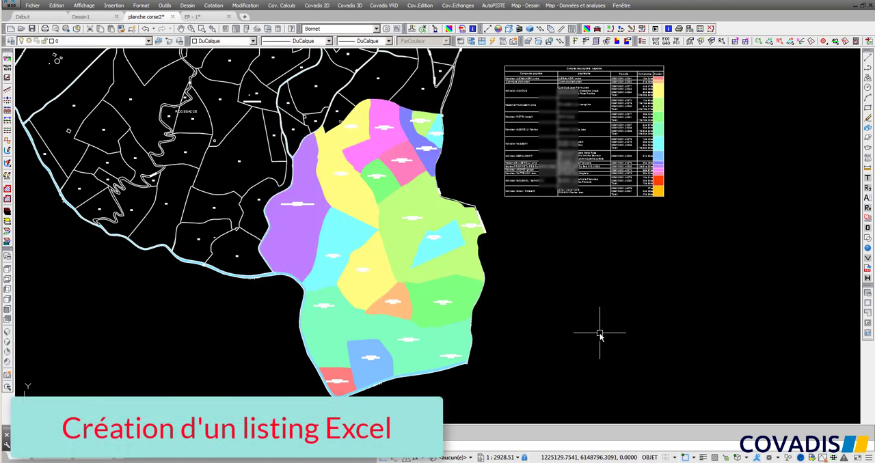